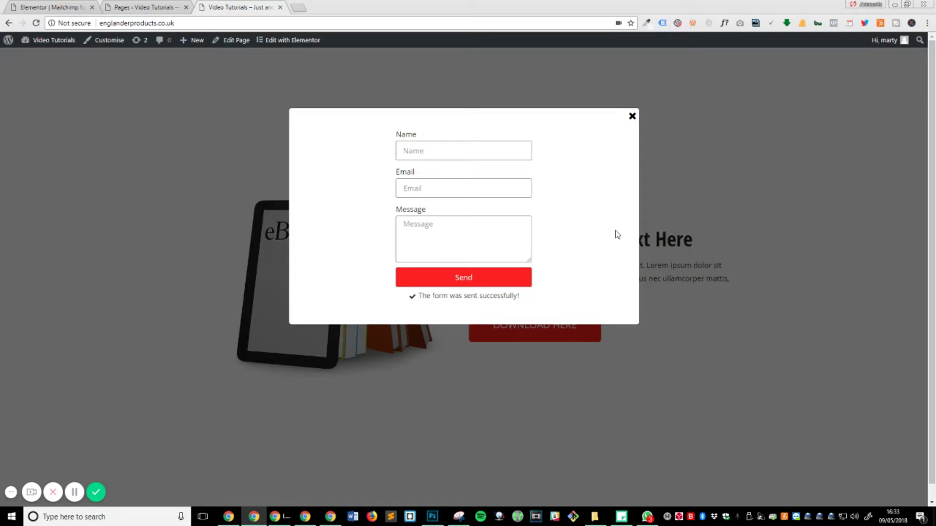
Step: Close the sent popup form so the full eBooks landing page shows
left_click(718, 219)
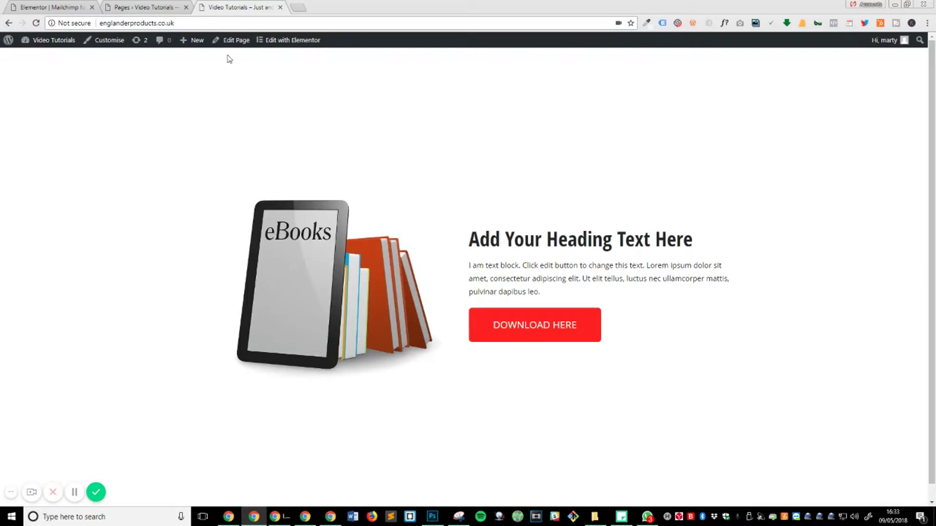
Step: Add a new WordPress page titled 'Thank You' and publish it
left_click(153, 9)
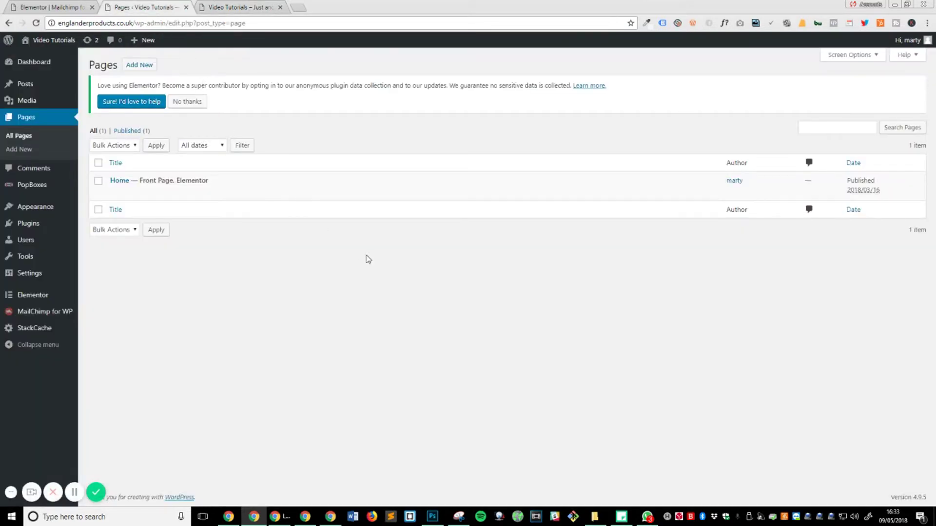
left_click(140, 64)
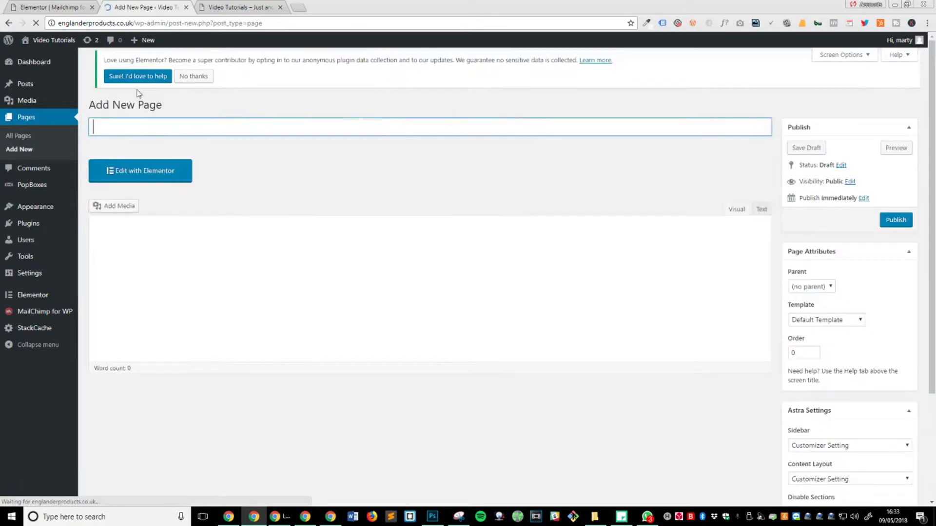
type("Thank")
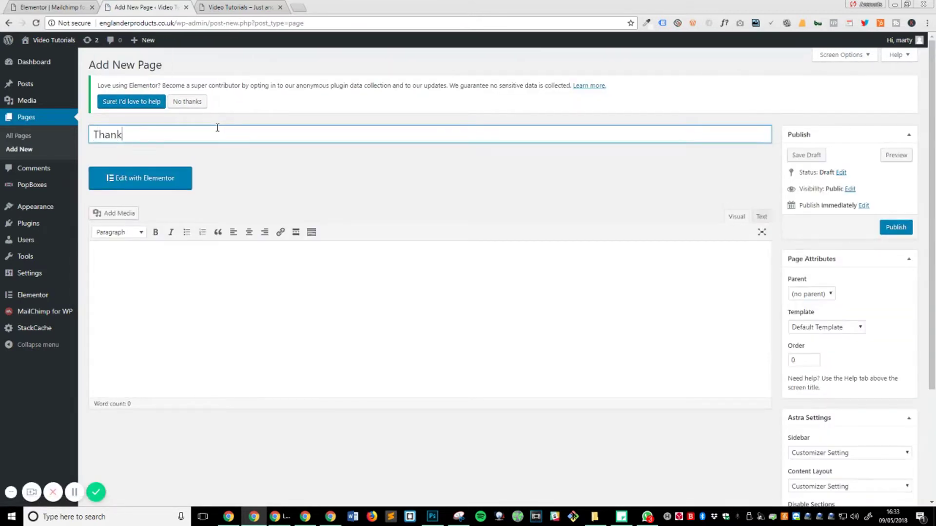
type(" You")
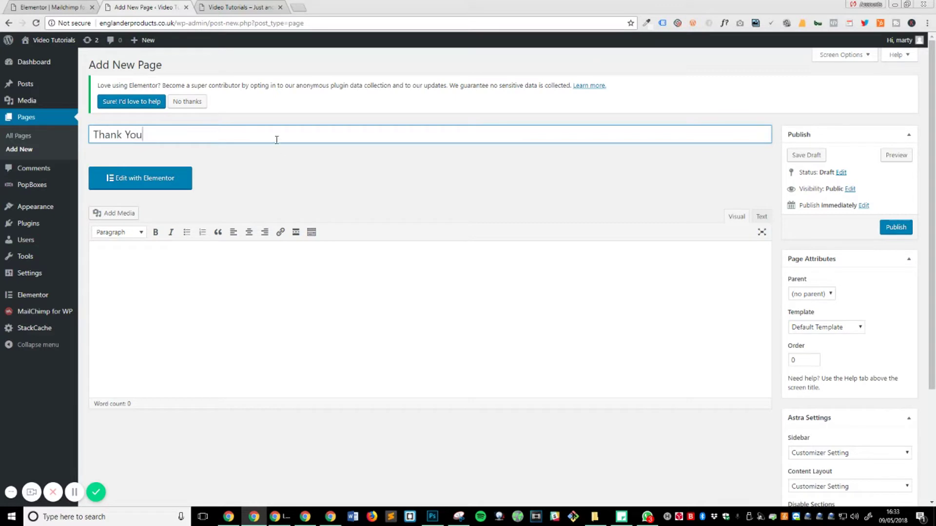
left_click(897, 228)
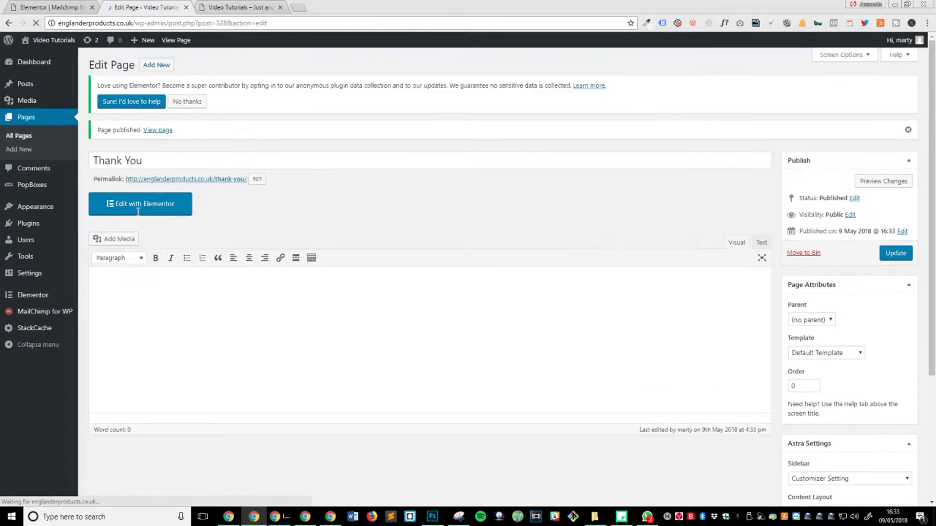
Step: Open the Thank You page in the Elementor editor
left_click(148, 208)
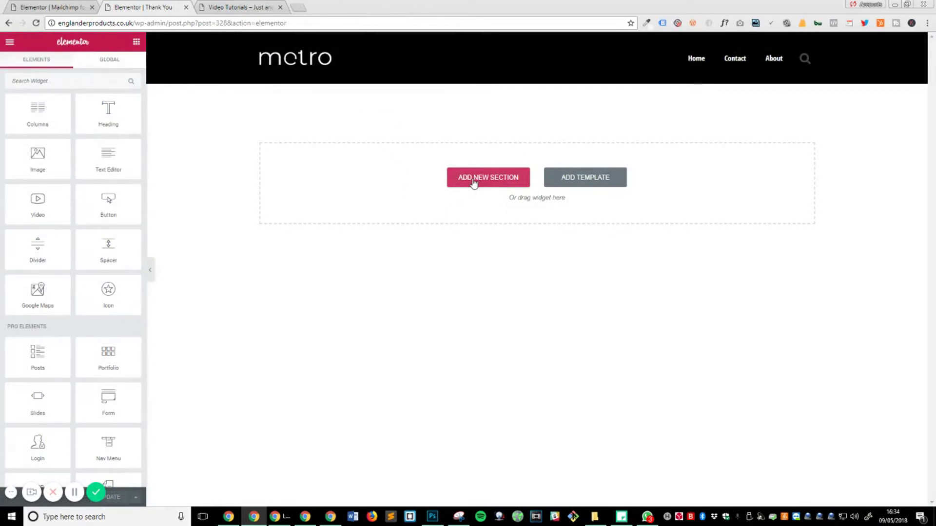
Step: Add a two-column section with the ebooks.jpg image in the left column
left_click(489, 185)
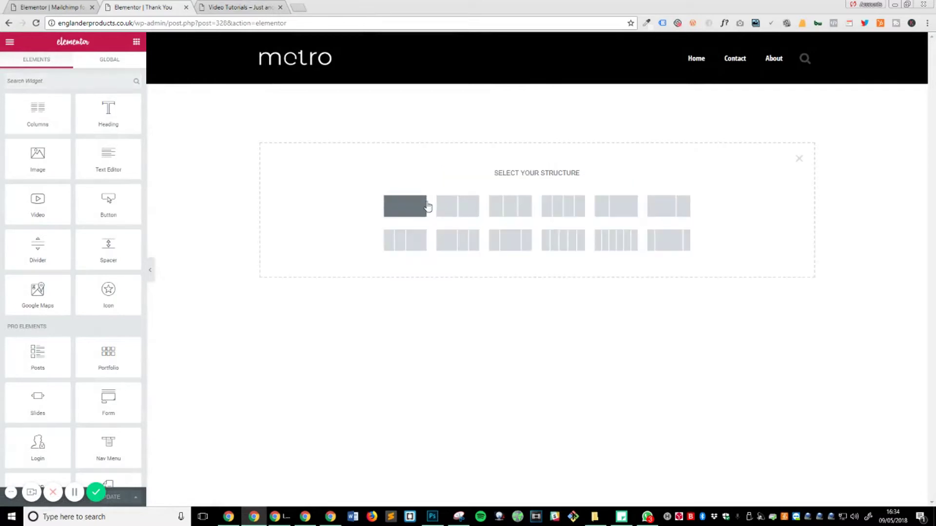
left_click(463, 208)
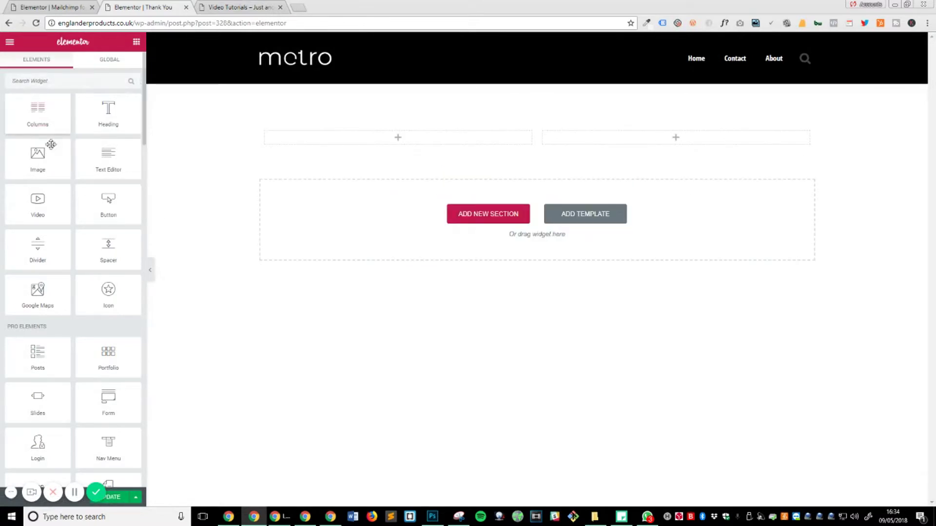
left_click_drag(48, 147, 455, 147)
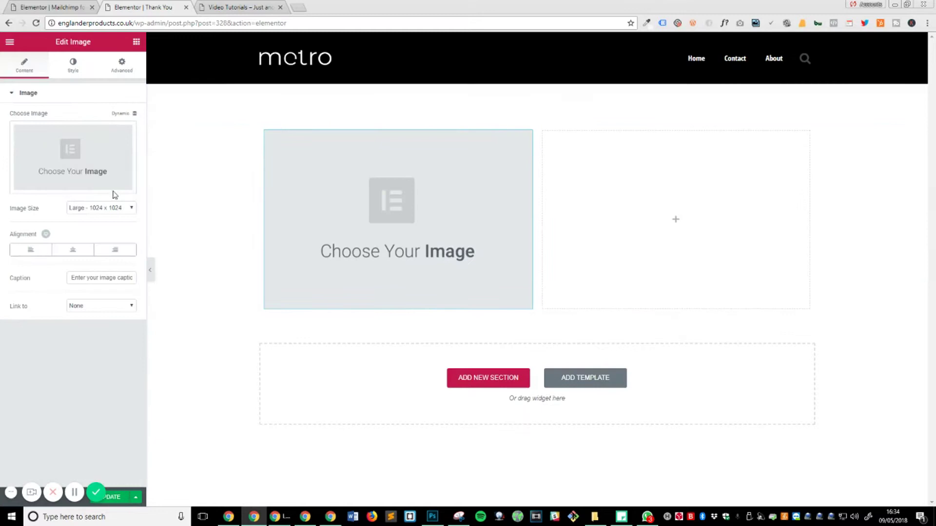
left_click(110, 187)
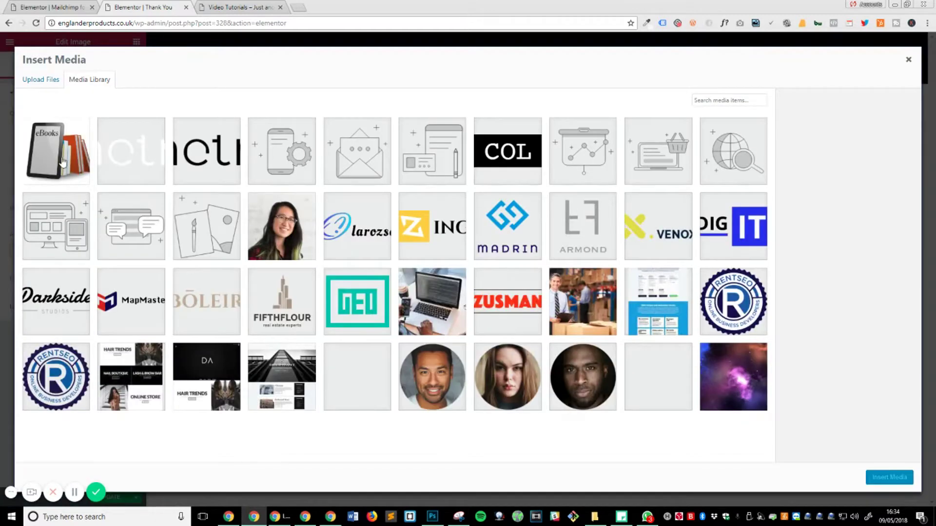
left_click(62, 162)
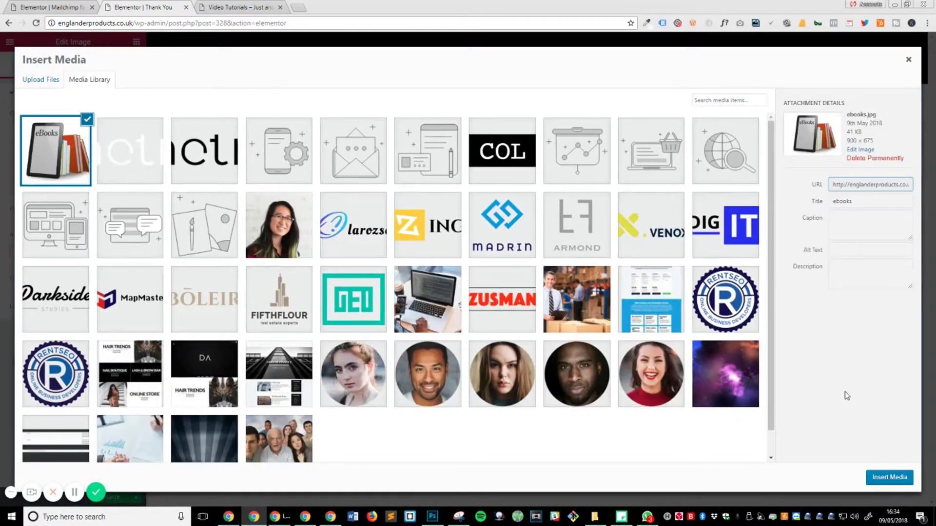
left_click(879, 479)
Step: Add a Button widget to the empty right column
left_click(135, 42)
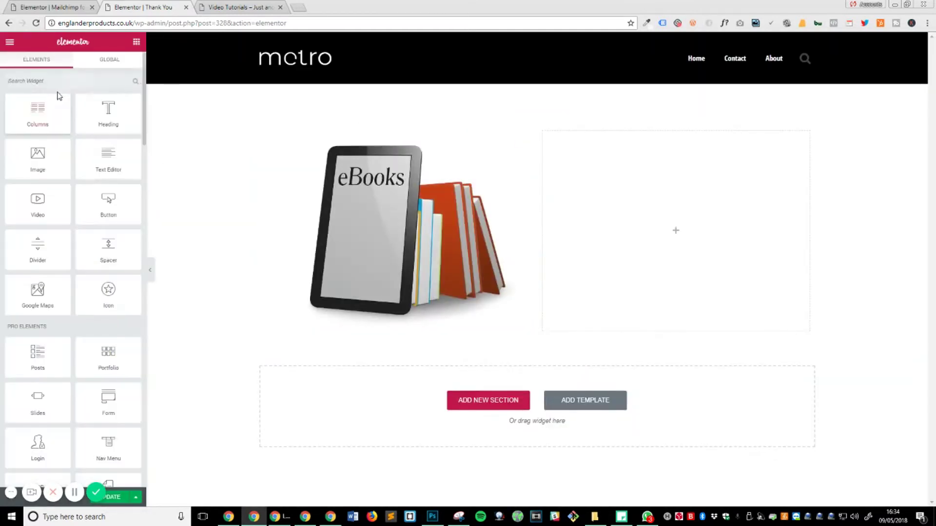
left_click(49, 81)
type("butto")
left_click_drag(38, 115, 721, 194)
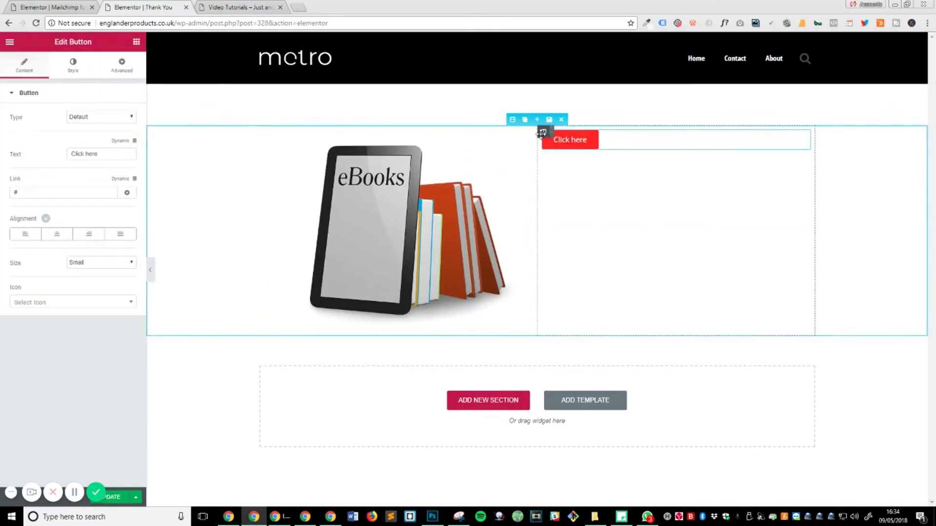
Step: Set the right column's content position to Middle and make the button centered, Extra Large
left_click(543, 132)
left_click(101, 144)
left_click(80, 177)
left_click(547, 235)
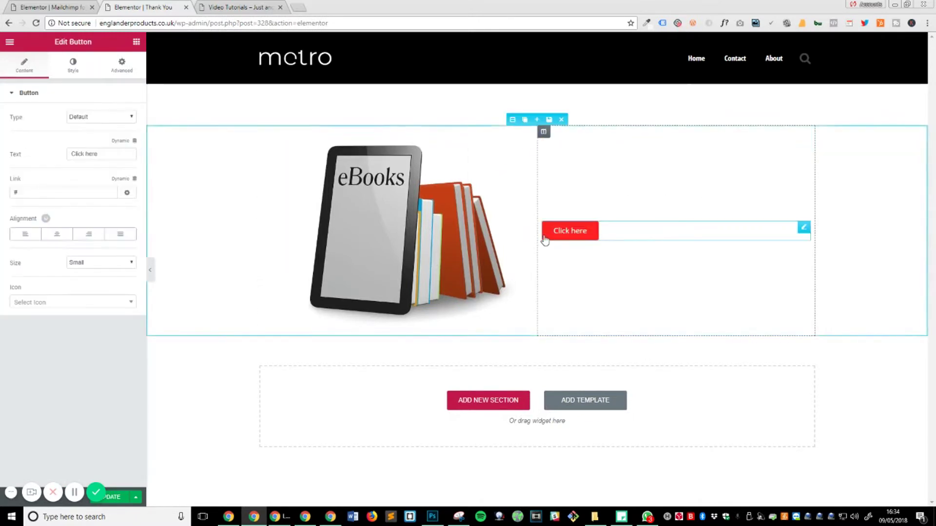
left_click(56, 233)
left_click(84, 263)
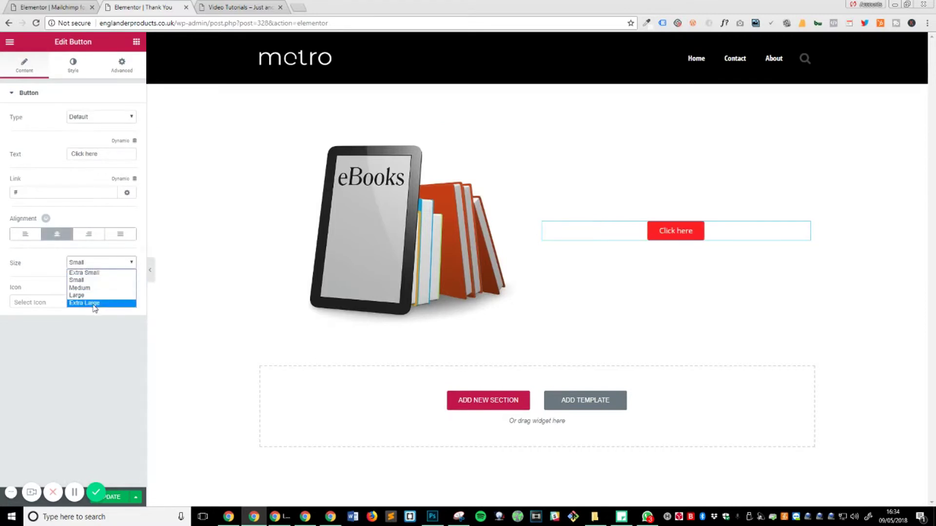
left_click(94, 304)
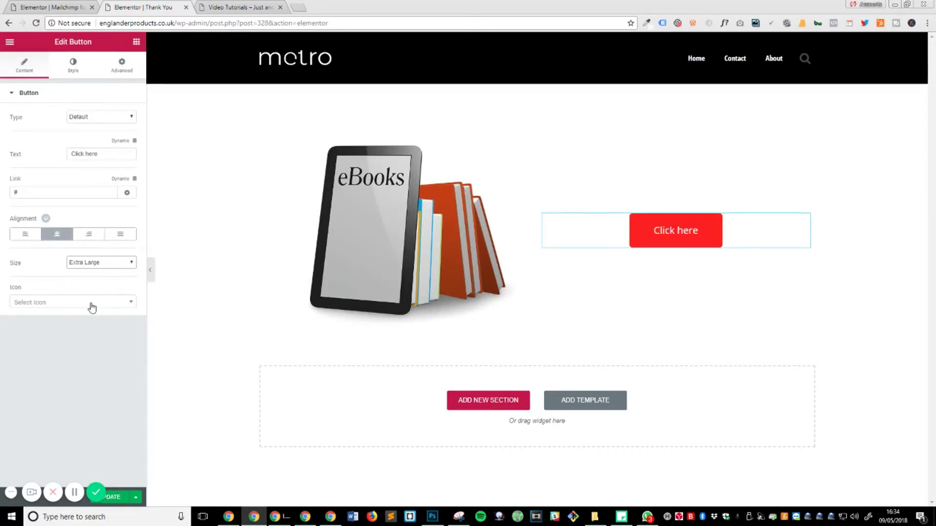
Step: Relabel the button 'DOWNLOAD HERE' and add a heading above it
left_click(84, 153)
triple_click(84, 153)
type("D")
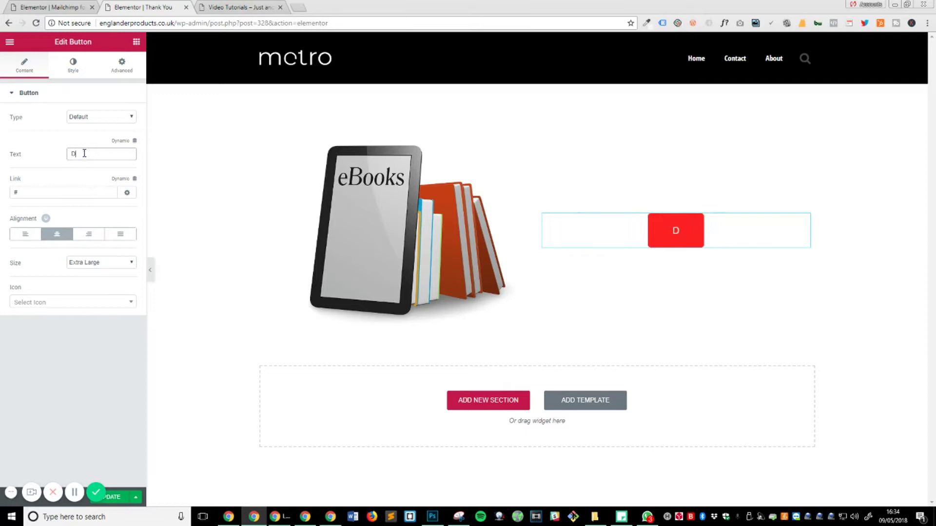
type("OWNLOADHERE")
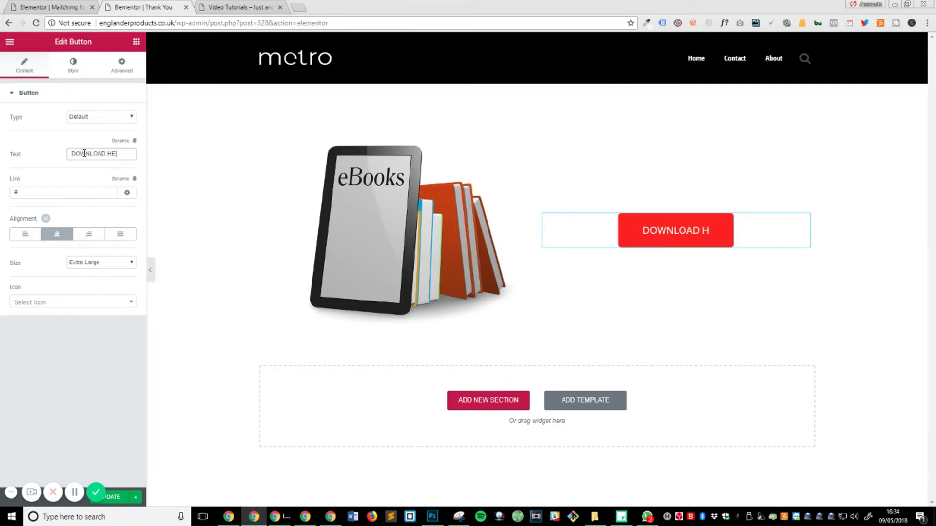
left_click(137, 43)
mouse_move(95, 102)
left_mouse_down()
mouse_move(643, 194)
mouse_move(637, 213)
left_mouse_up()
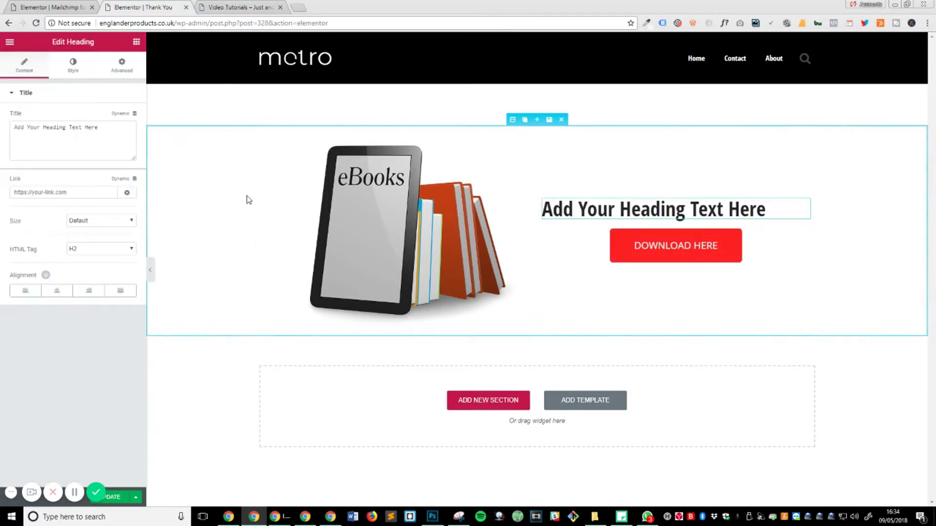
Step: Change the heading to 'THANK YOU' and add a text block below it
triple_click(97, 138)
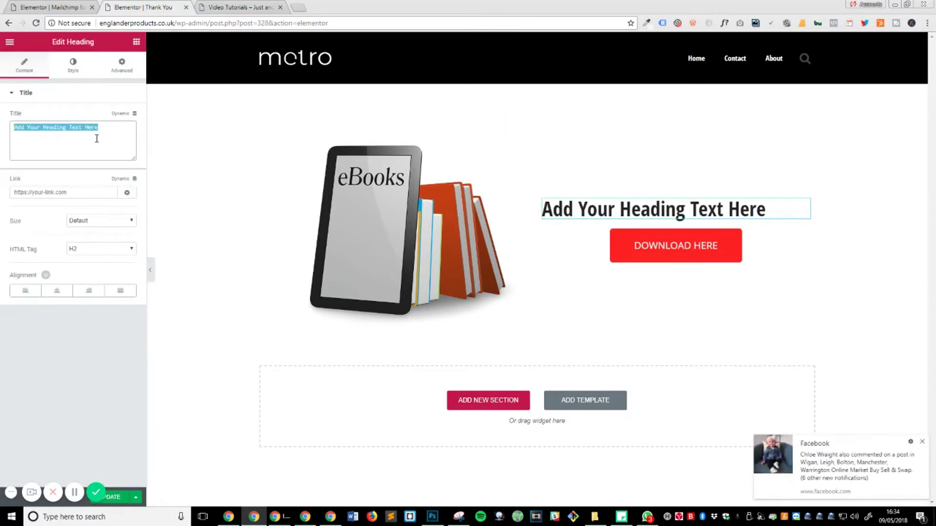
type("THANK")
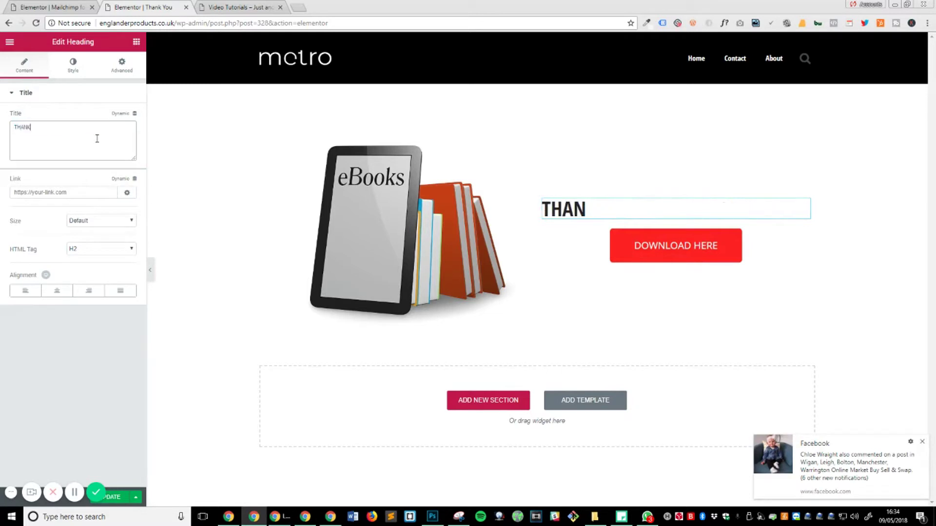
type(" YOU")
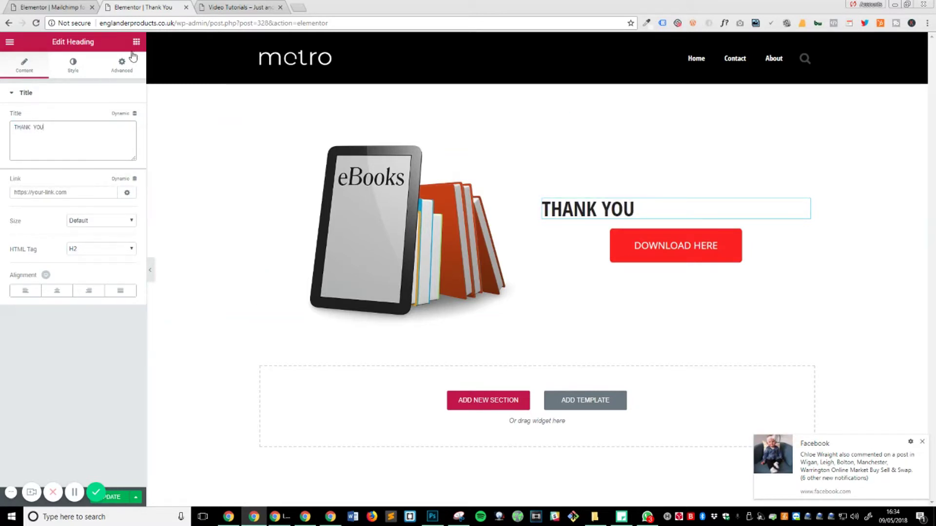
left_click(137, 41)
mouse_move(109, 160)
left_mouse_down()
mouse_move(282, 193)
mouse_move(648, 205)
left_mouse_up()
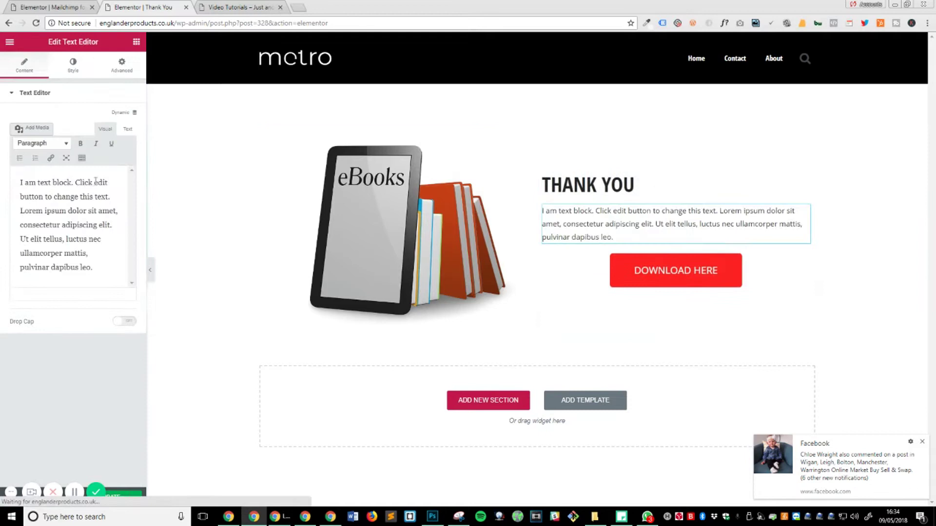
Step: Replace the paragraph with 'Download your link below by clicking the button'
triple_click(68, 211)
type("Do")
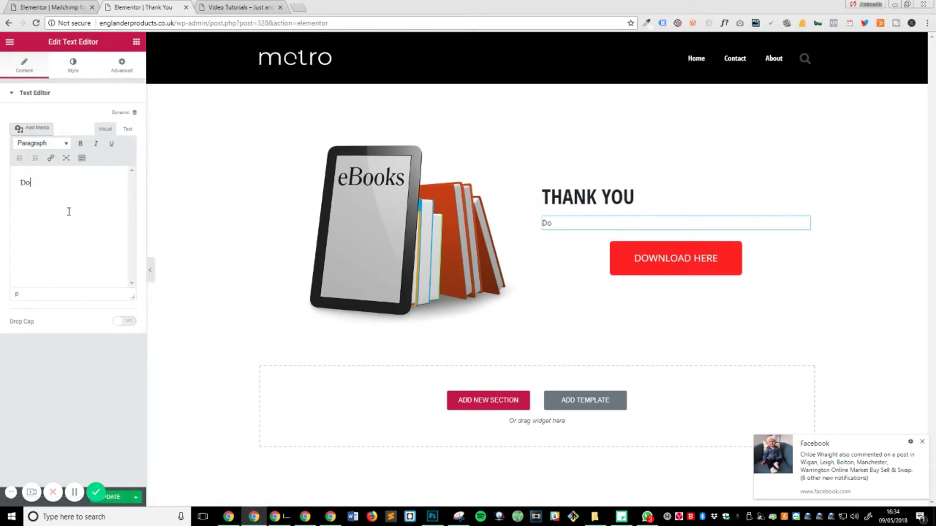
type("wnload your lin")
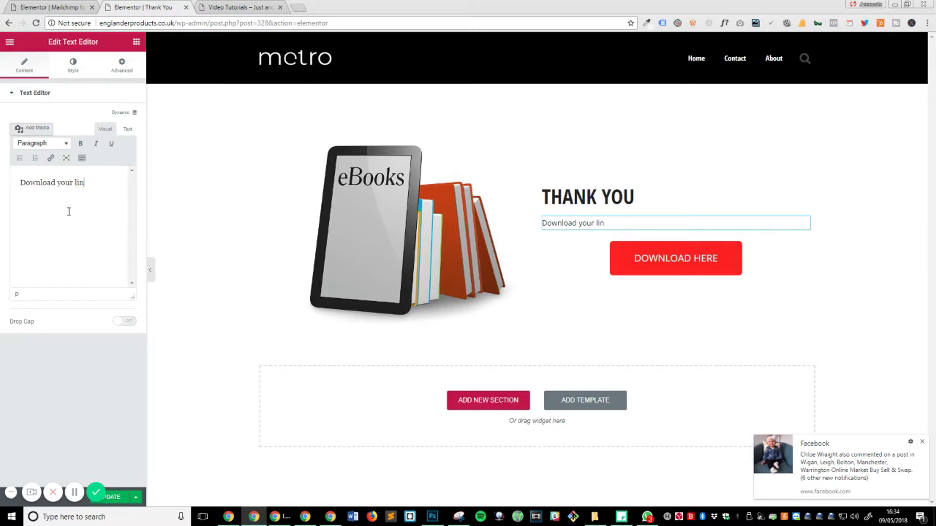
type("k below by ")
type("clicking the butto")
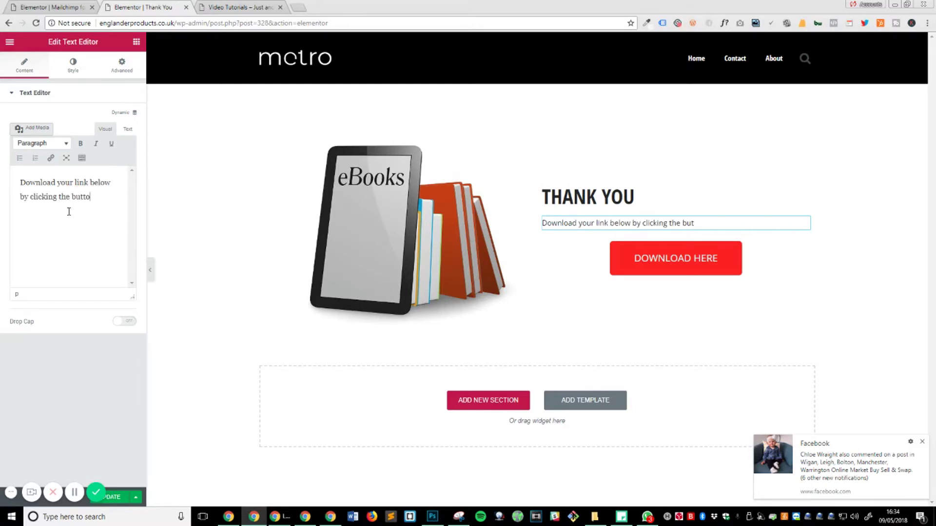
type("n")
left_click(922, 444)
mouse_move(543, 132)
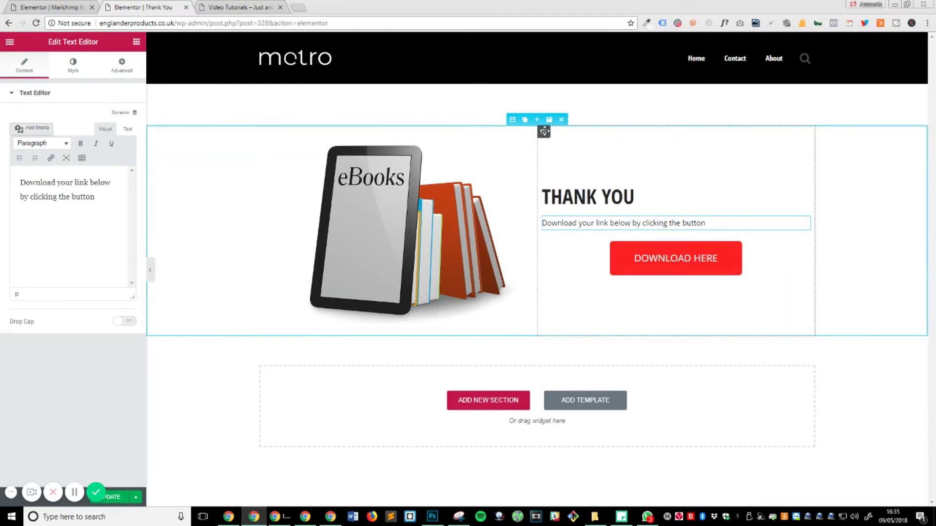
left_click(758, 268)
left_click(25, 234)
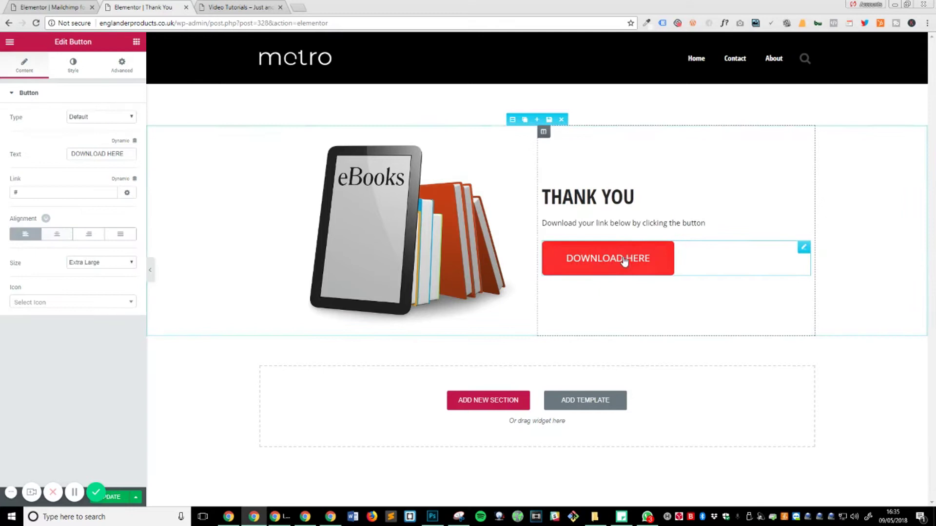
left_click(71, 192)
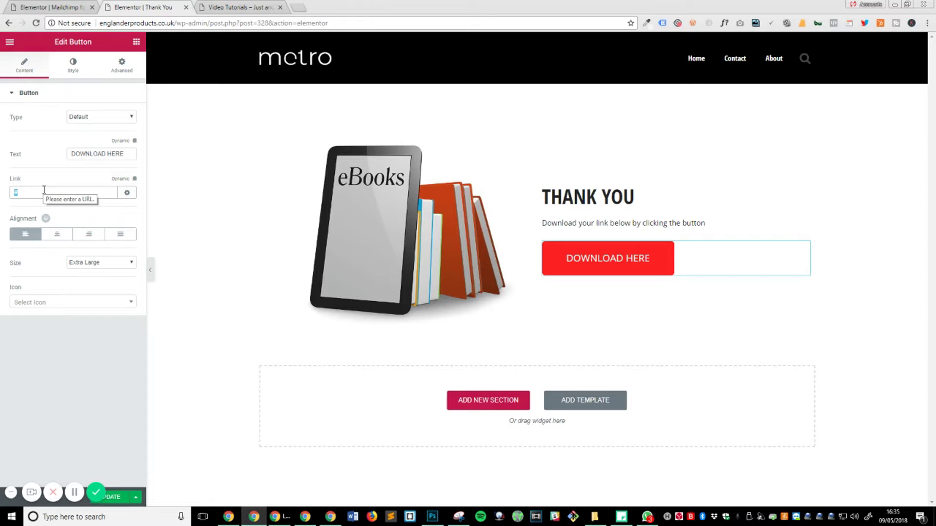
type("www.yourfiledownloa")
type("d.com")
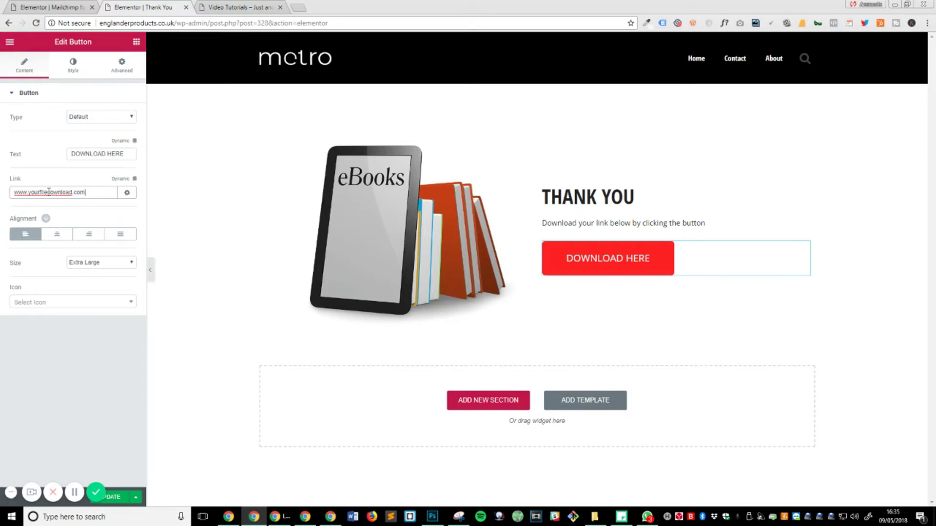
left_click(81, 359)
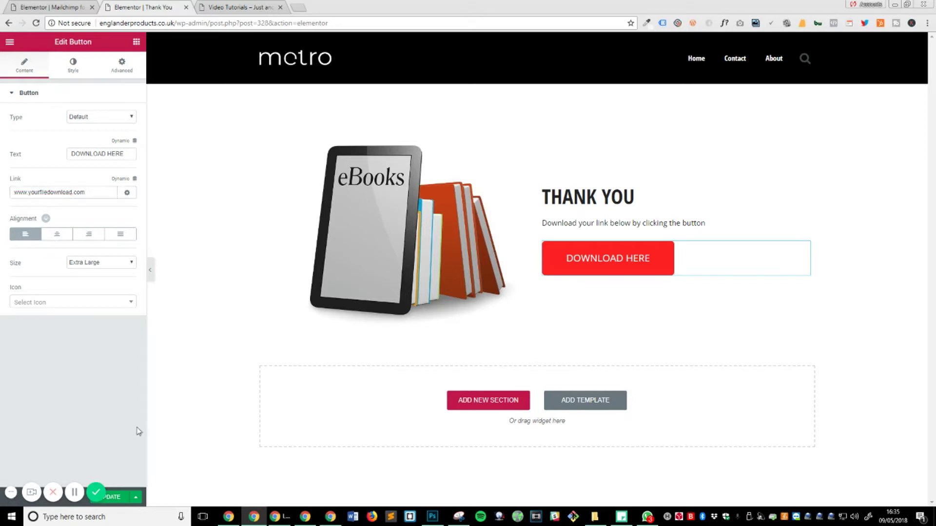
left_click(119, 503)
Step: Exit to the dashboard, copy the Thank You permalink and return to the popup form tab
left_click(10, 41)
left_click(103, 246)
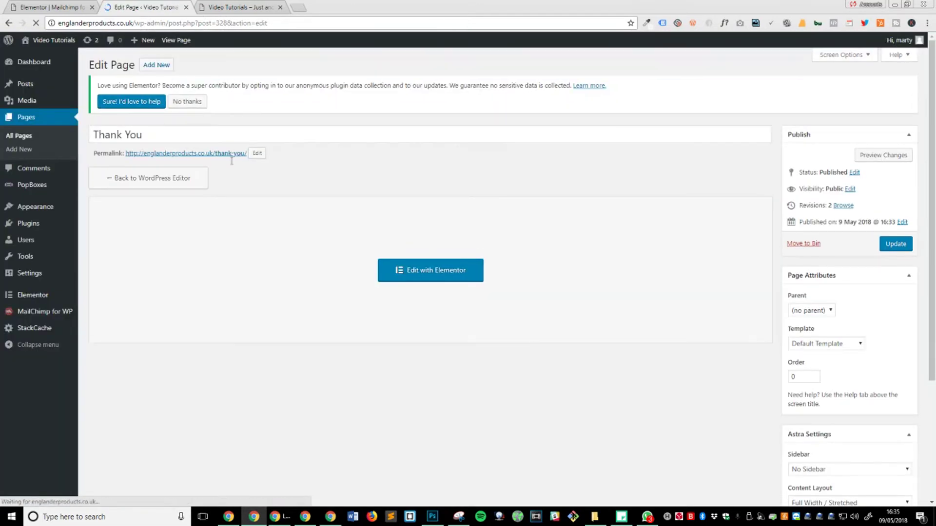
right_click(233, 155)
left_click(271, 211)
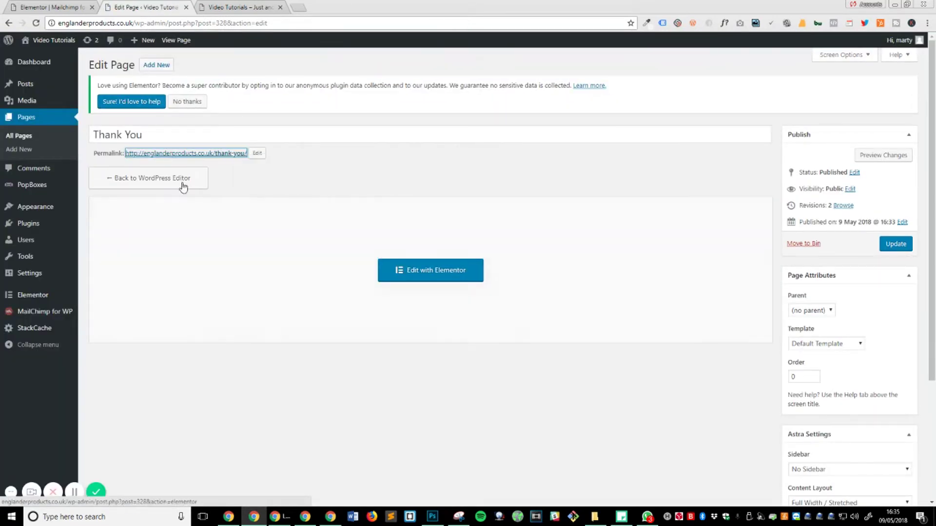
left_click(58, 7)
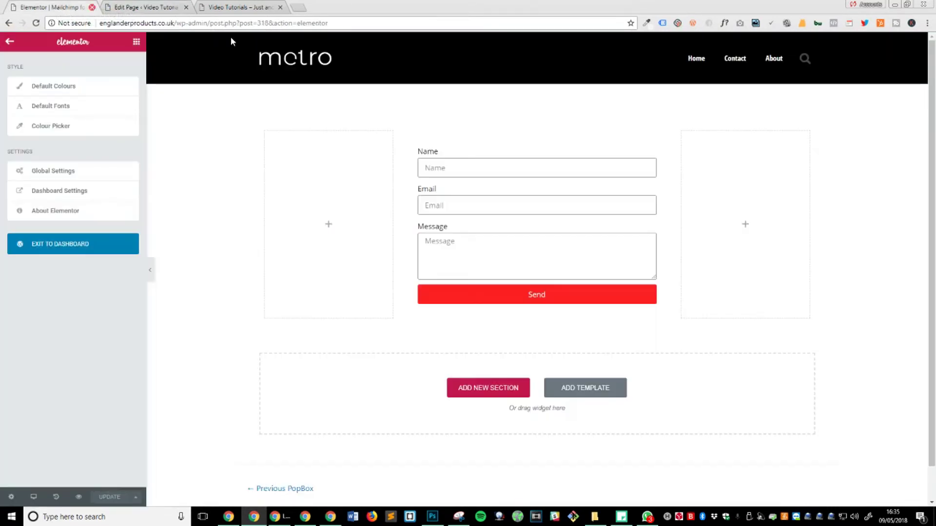
Step: Add Redirect to the popup form's Actions After Submit
left_click(556, 223)
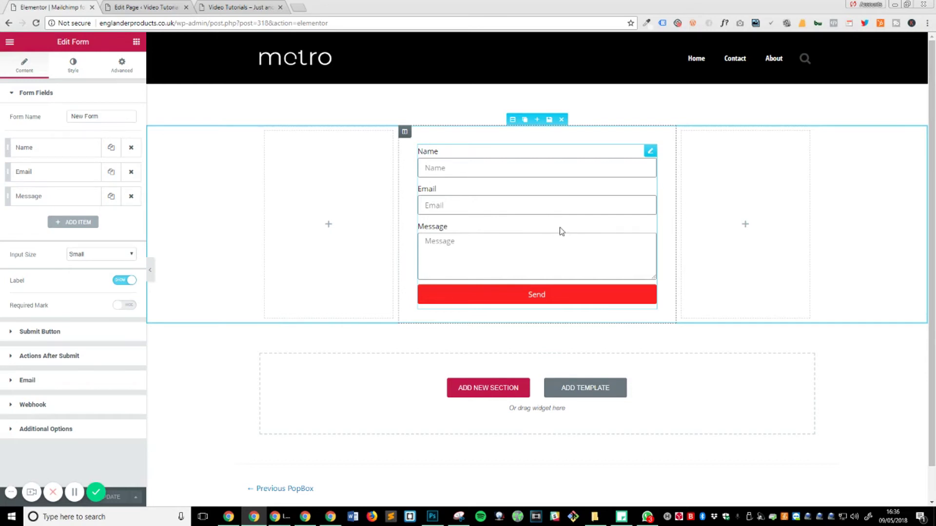
left_click(69, 358)
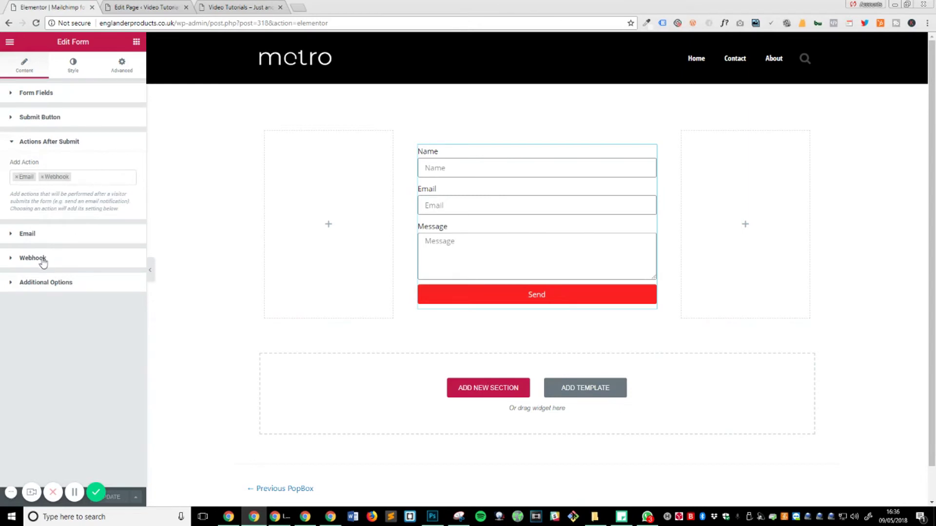
left_click(42, 258)
left_click(38, 195)
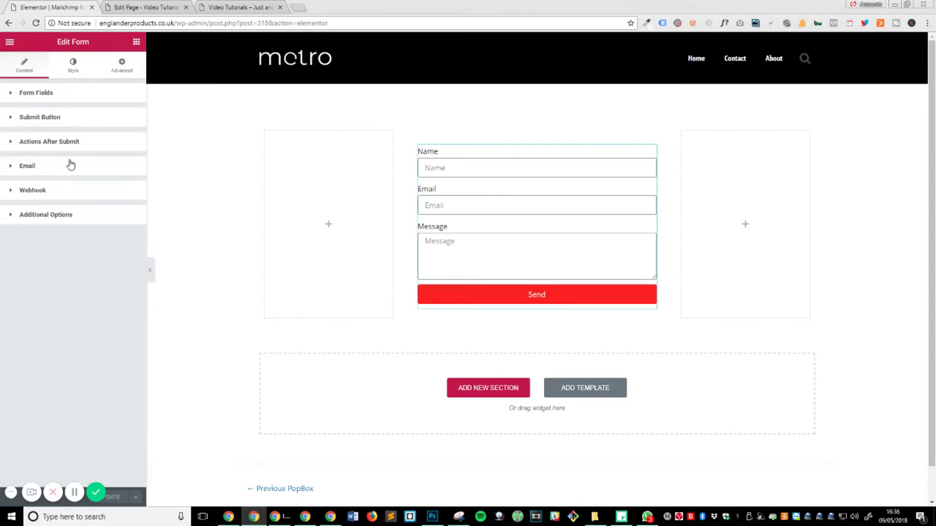
left_click(34, 146)
left_click(110, 178)
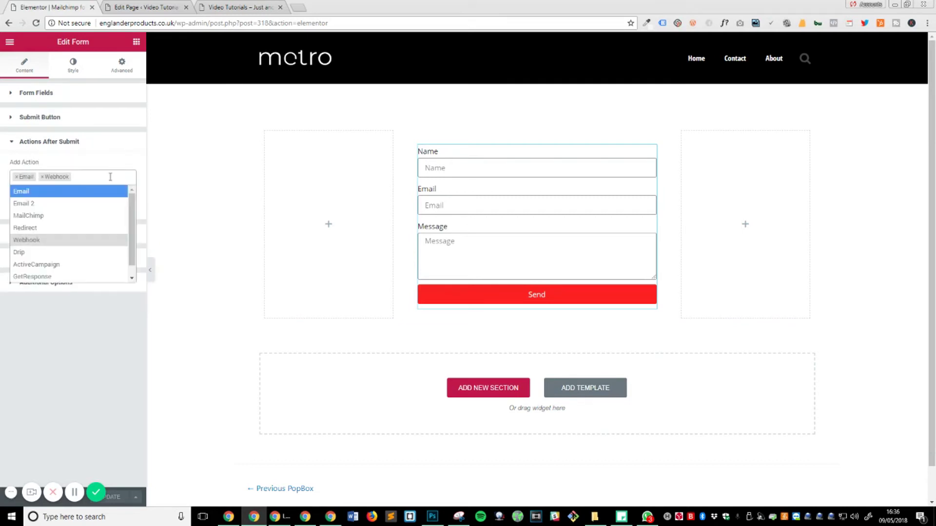
left_click(106, 176)
left_click(45, 229)
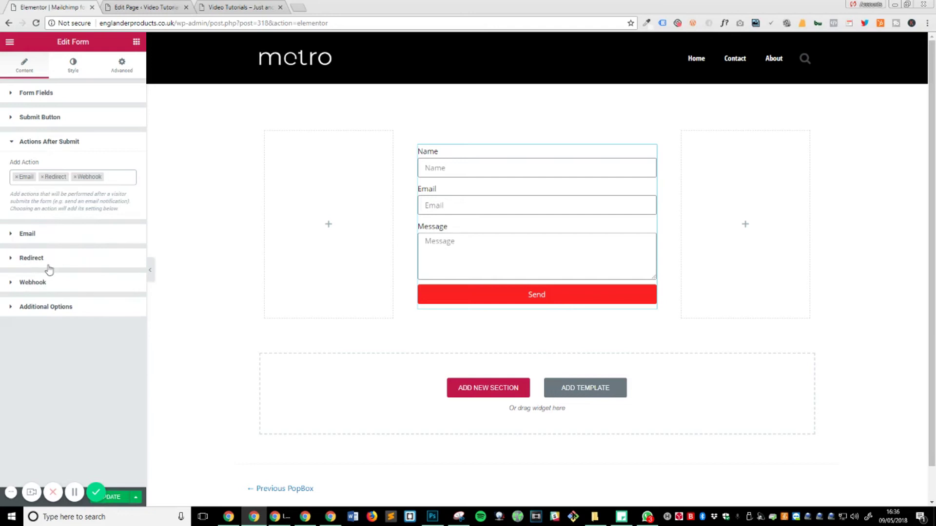
Step: Paste the Thank You page address as the Redirect To target and update the form
left_click(33, 260)
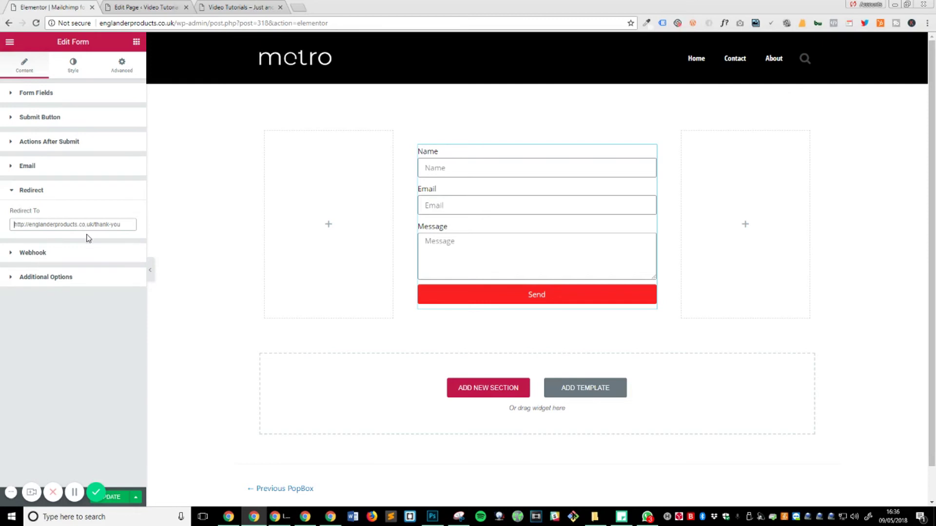
type("http://englanderproducts.co.uk/thank-you/")
left_click(106, 310)
left_click(122, 500)
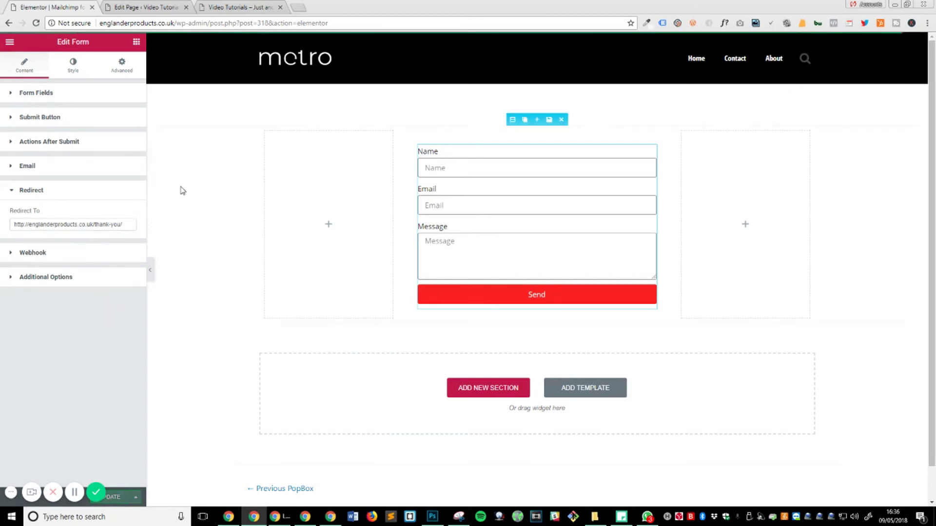
Step: Reload the eBooks landing page and bring up the popup contact form
left_click(212, 8)
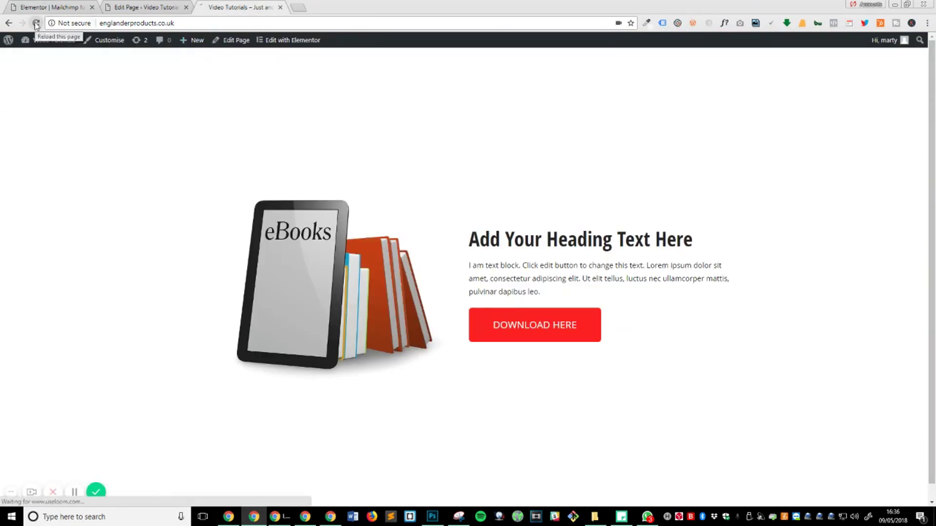
left_click(36, 22)
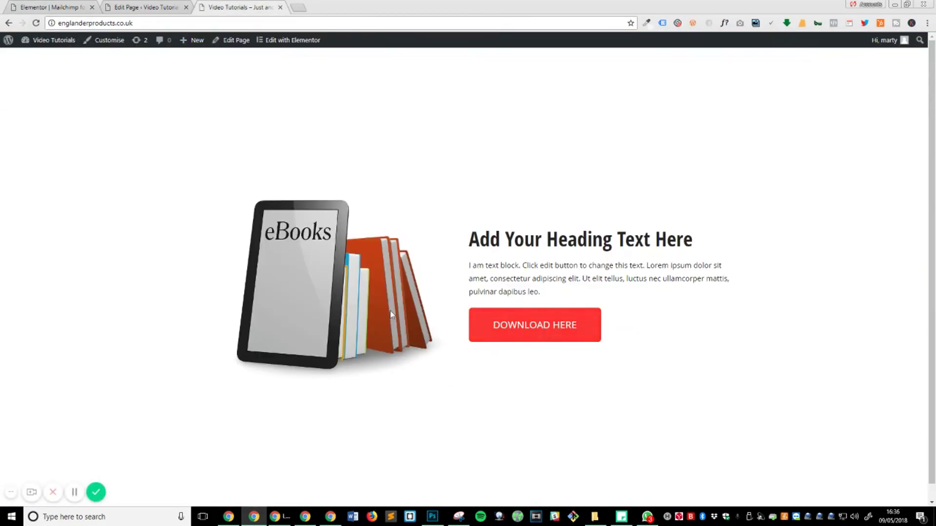
left_click(527, 329)
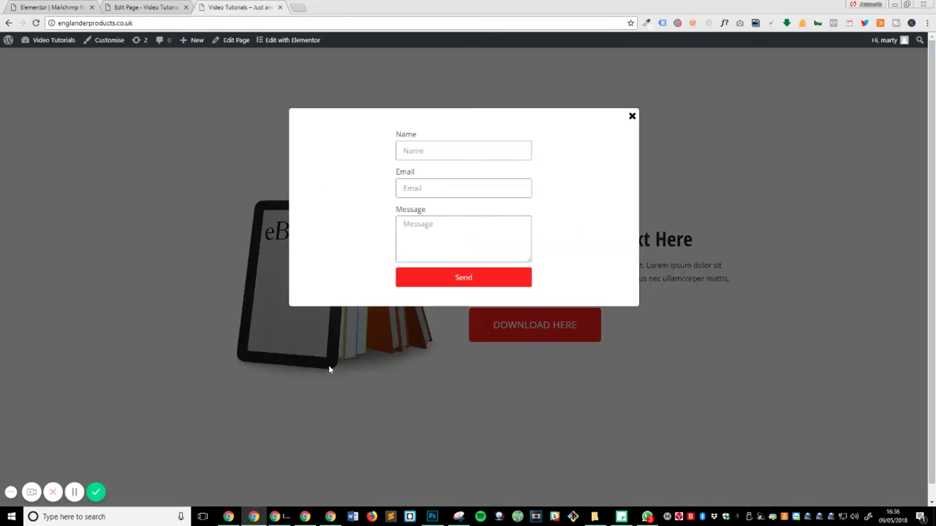
Step: Fill in Name, Email and Message with test details and send the form
left_click(446, 155)
type("test")
key("Tab")
type("te")
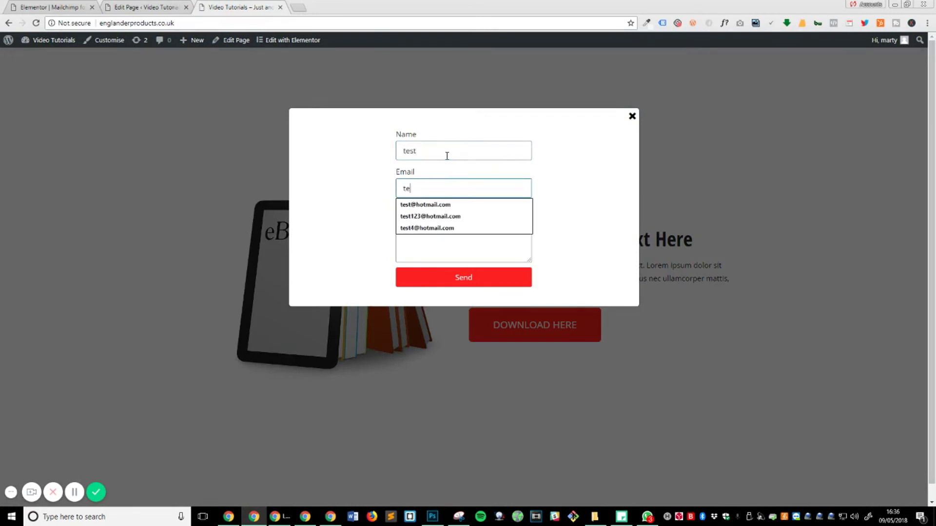
type("st@hotm")
key("Down")
key("Tab")
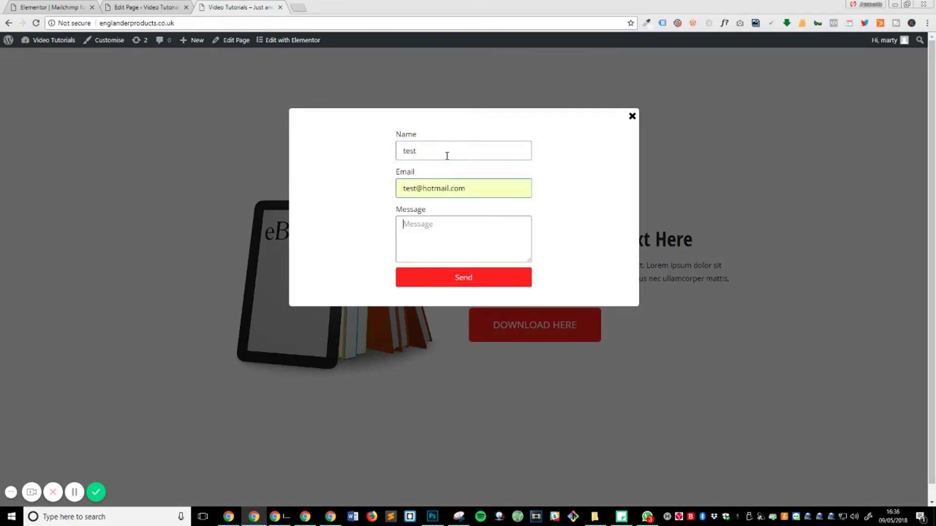
type("sklfjlsd")
left_click(466, 283)
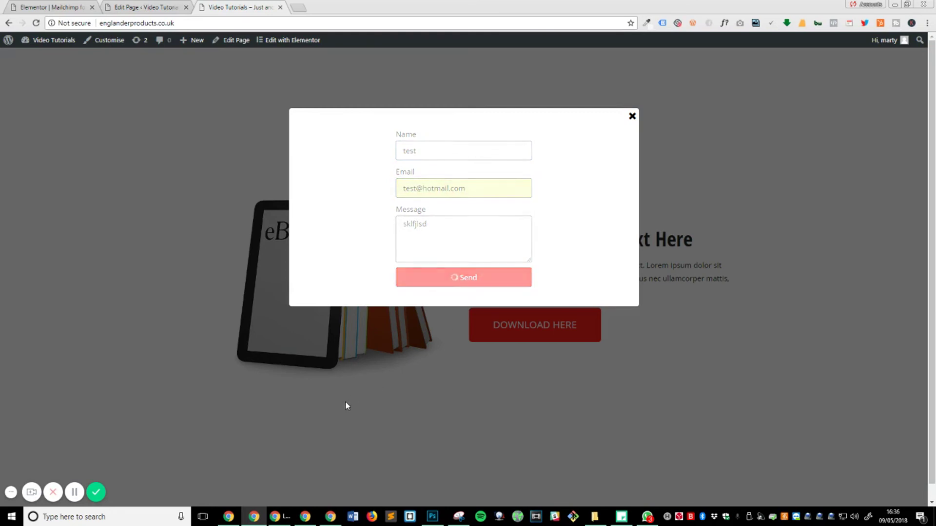